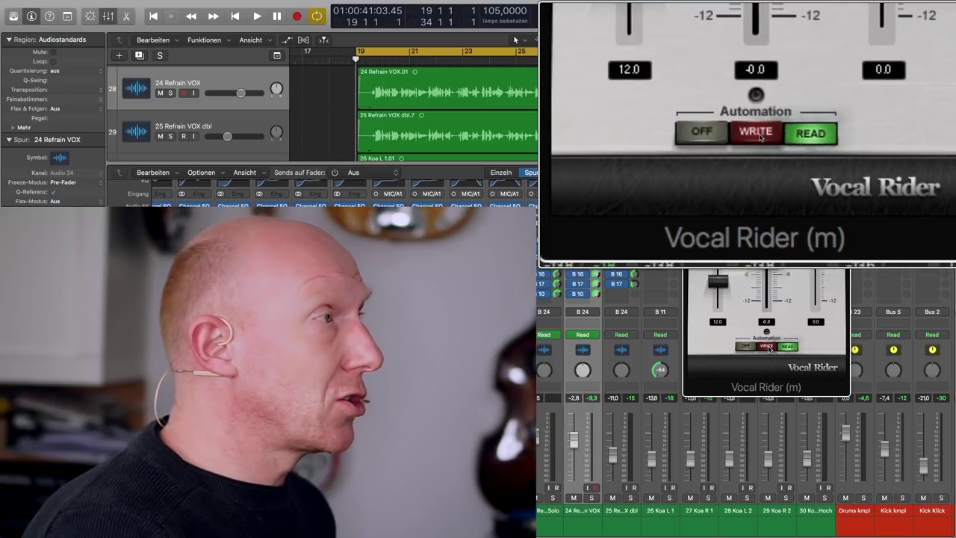
# Step: Set Vocal Rider's automation on 24 Refrain VOX to Write and the channel's automation mode to Latch
pyautogui.click(768, 347)
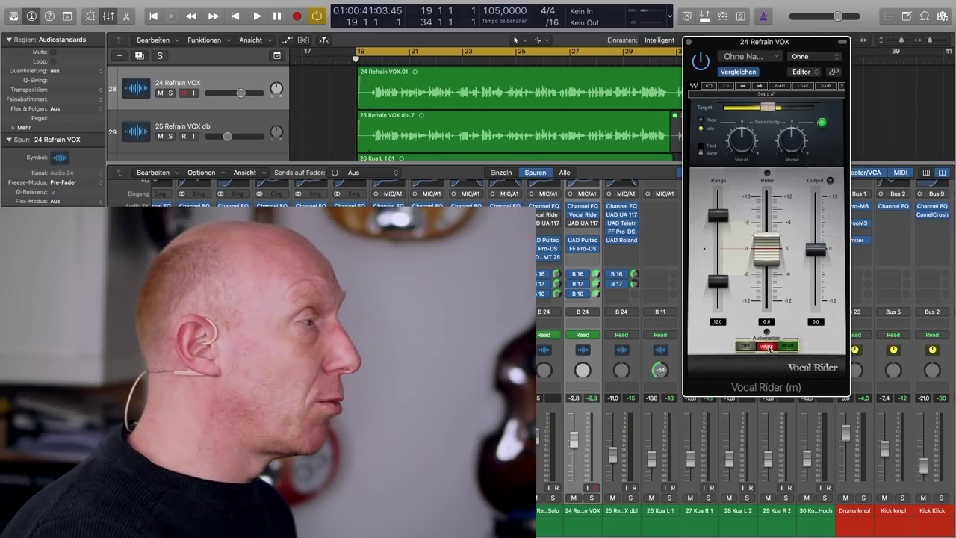
pyautogui.click(597, 338)
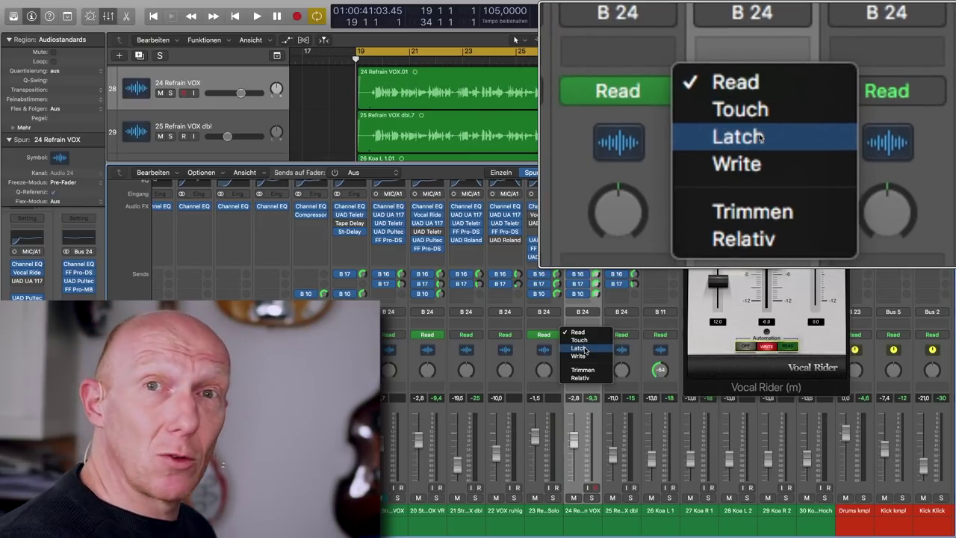
pyautogui.click(584, 348)
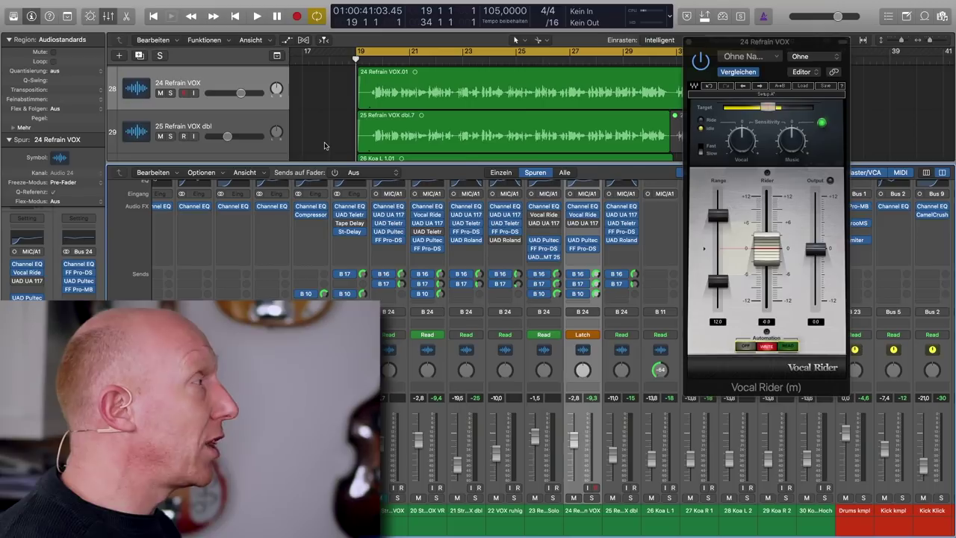
# Step: Hide the mixer, show track automation, expand the Vocal Rider Rider Fader lane under 24 Refrain VOX, and enlarge the tracks vertically
pyautogui.press('x')
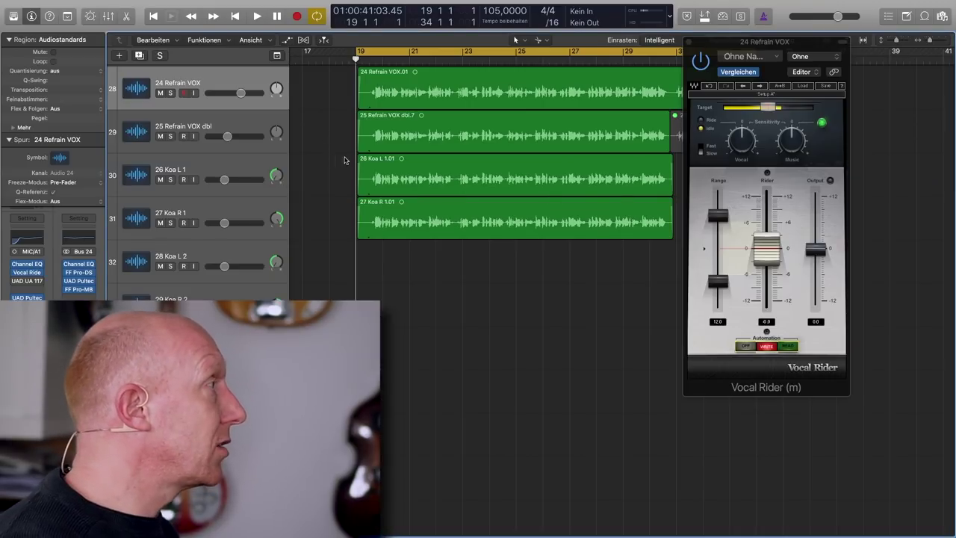
pyautogui.press('a')
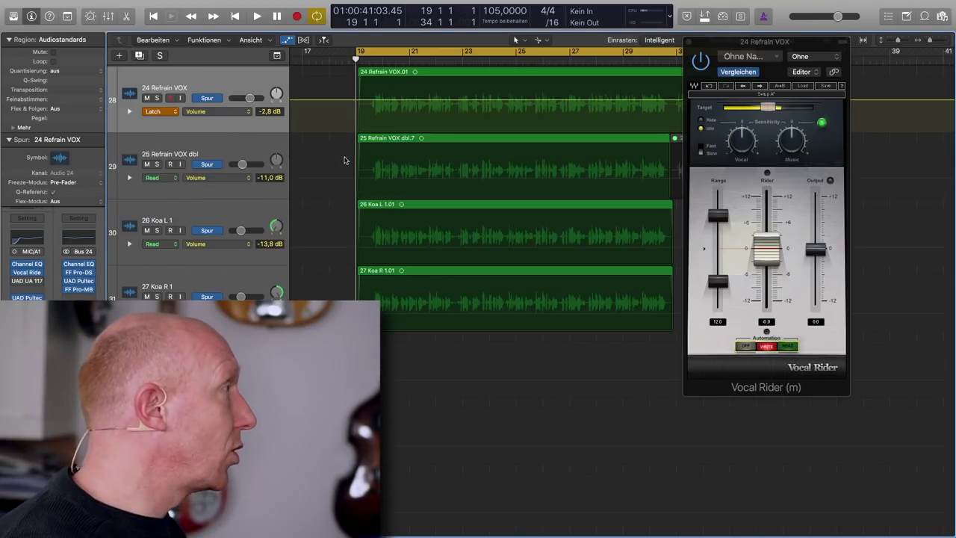
pyautogui.click(130, 112)
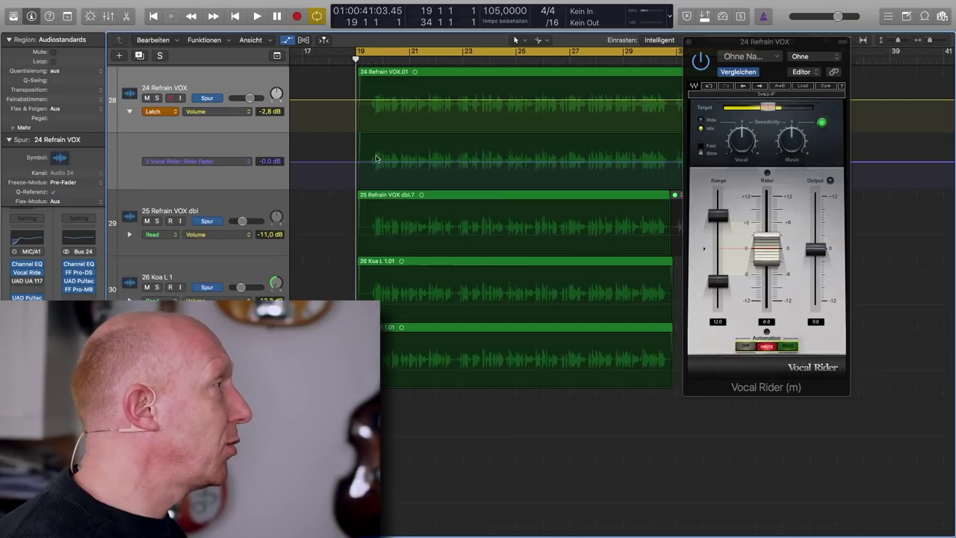
pyautogui.press('super+Down')
pyautogui.press('super+Down')
pyautogui.press('super+Down')
pyautogui.press('super+Down')
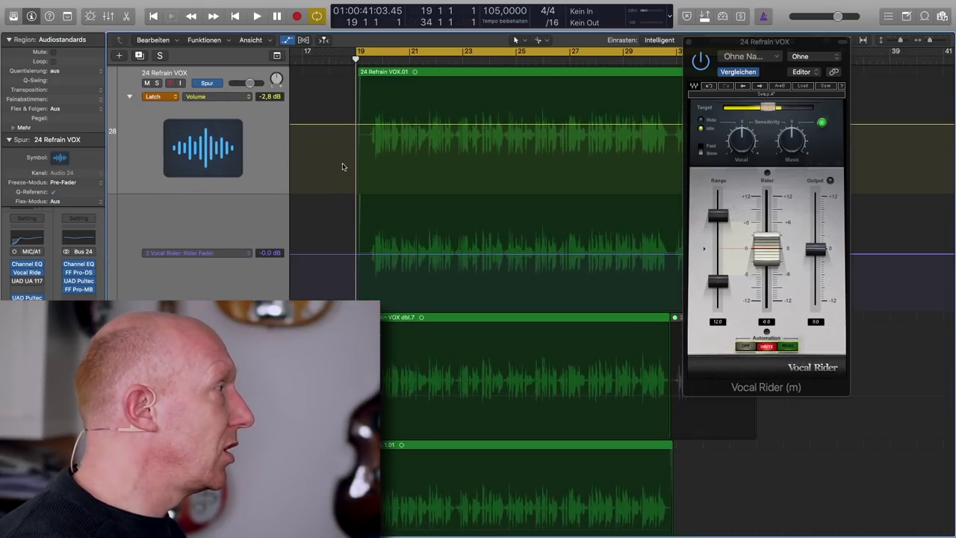
pyautogui.scroll(-4, 347, 203)
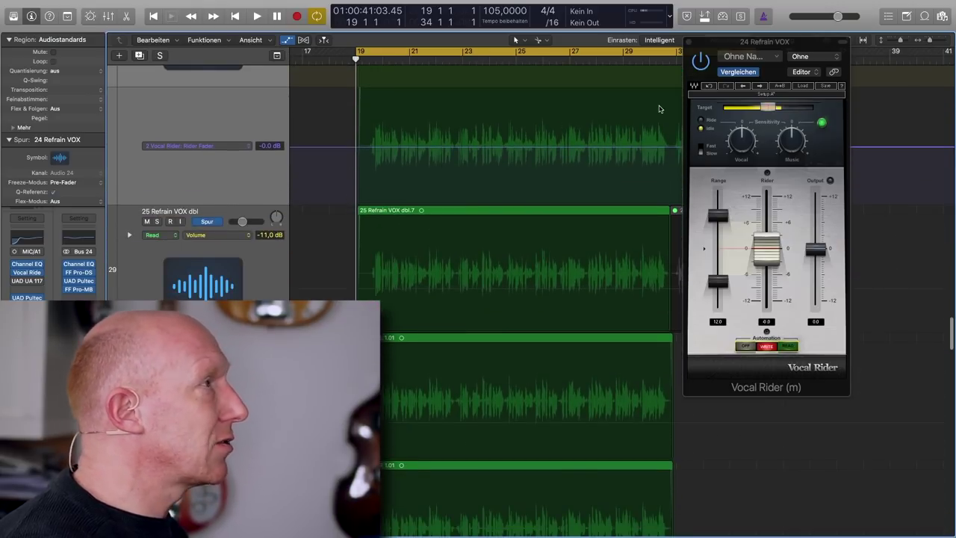
# Step: Move the Vocal Rider window clear of the regions and play through the refrain from bar 19 to write the Rider Fader automation
pyautogui.moveTo(746, 48); pyautogui.dragTo(820, 44)
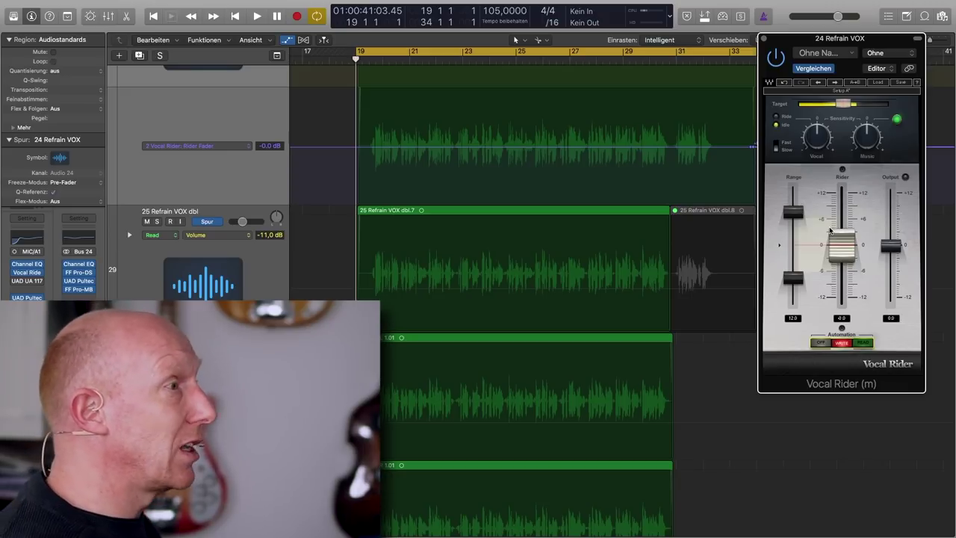
pyautogui.press('space')
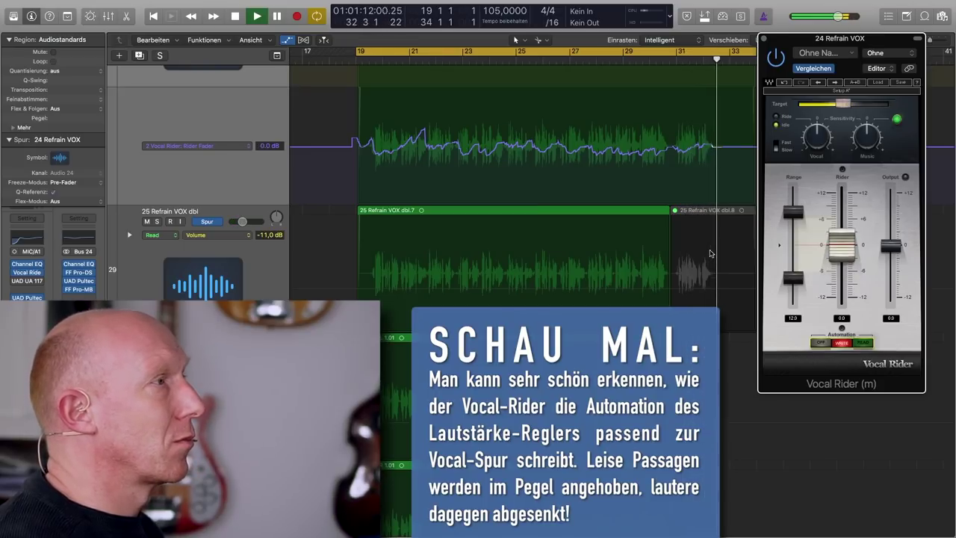
pyautogui.press('space')
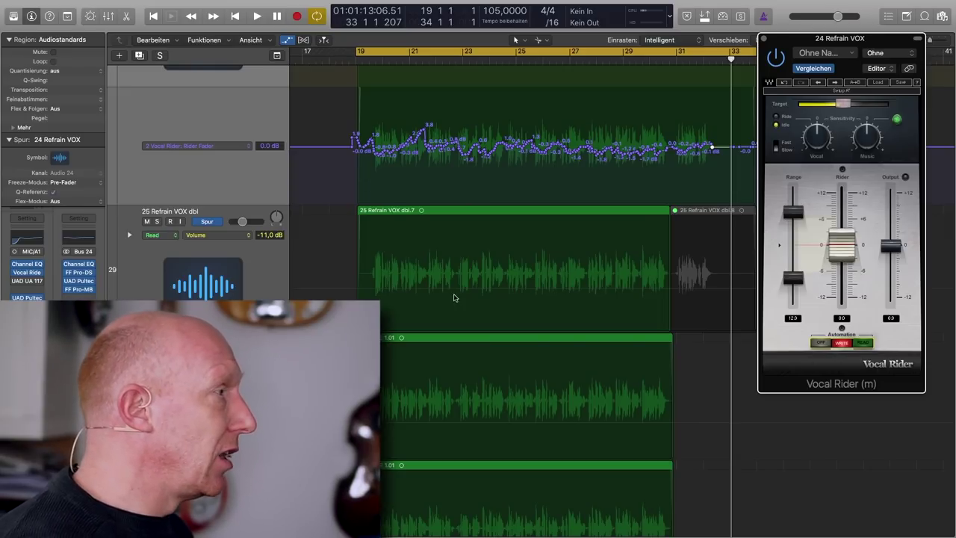
# Step: Bring back the mixer and set both the 24 Refrain VOX channel automation and Vocal Rider's automation to Read
pyautogui.press('x')
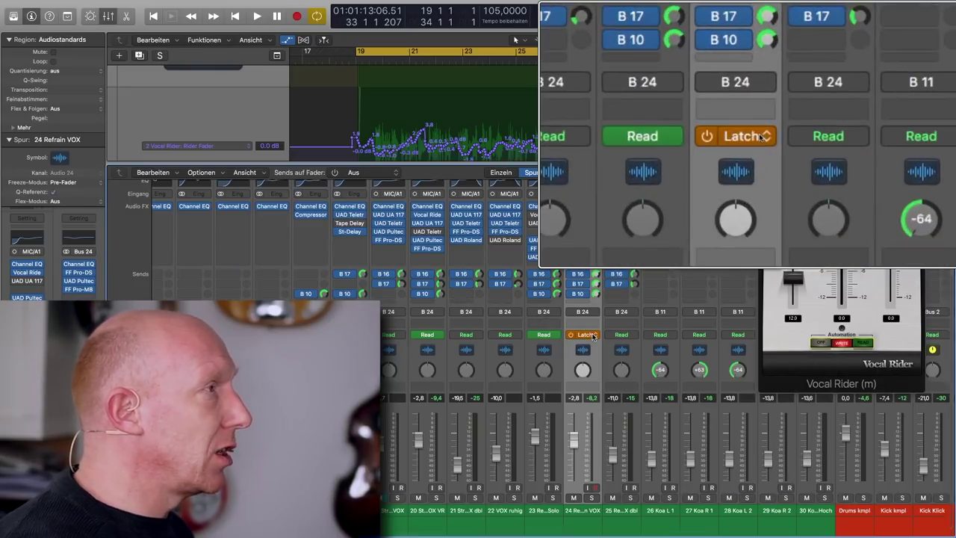
pyautogui.click(594, 336)
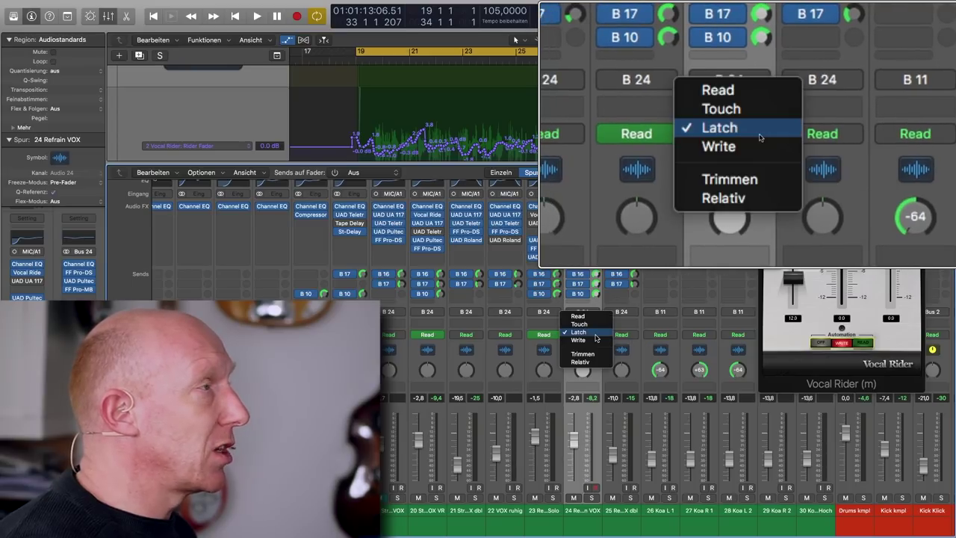
pyautogui.click(594, 318)
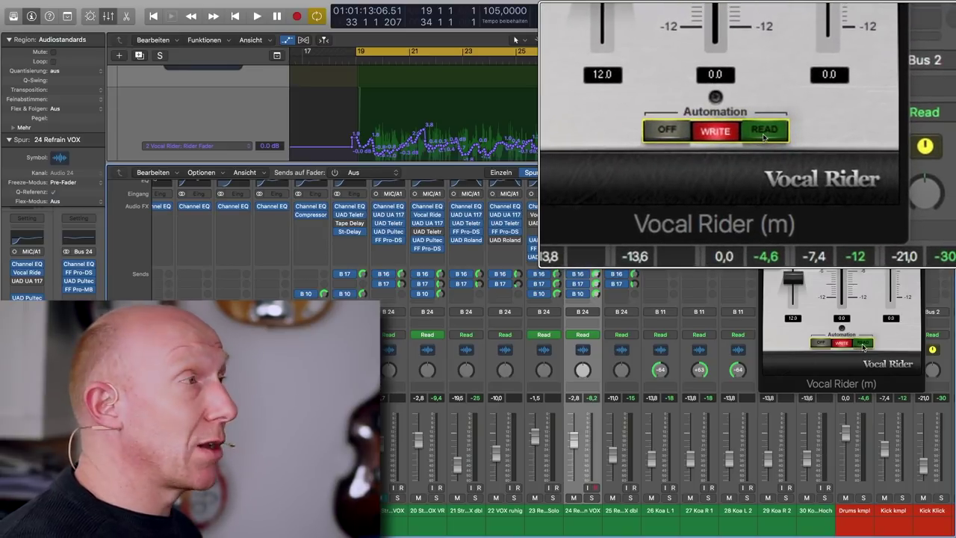
pyautogui.click(863, 344)
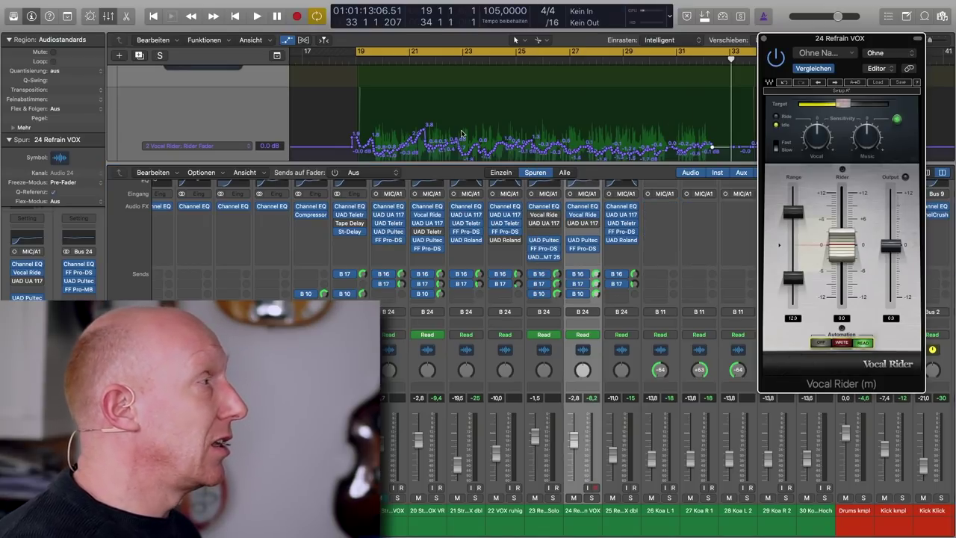
# Step: Play back the refrain to listen to the written Rider Fader automation, then stop playback
pyautogui.scroll(-2, 462, 134)
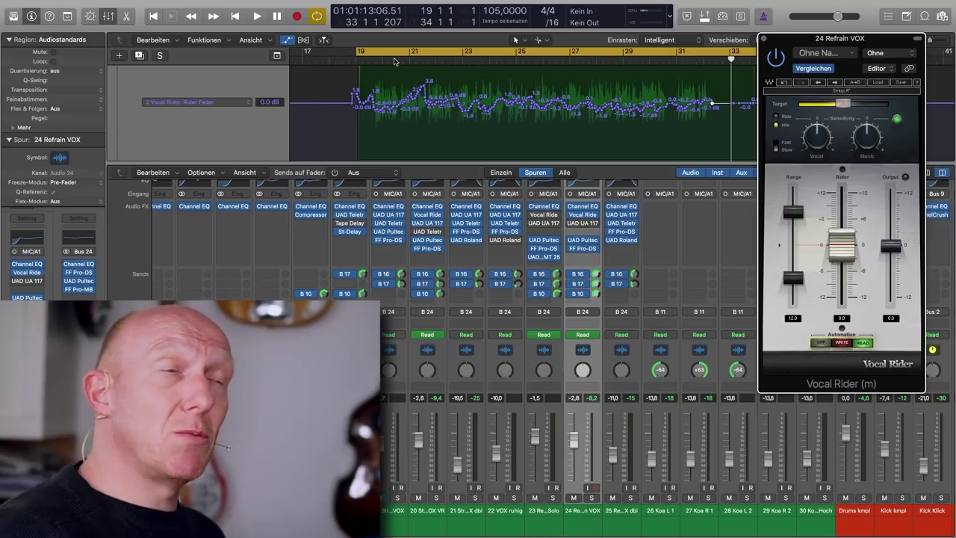
pyautogui.click(394, 60)
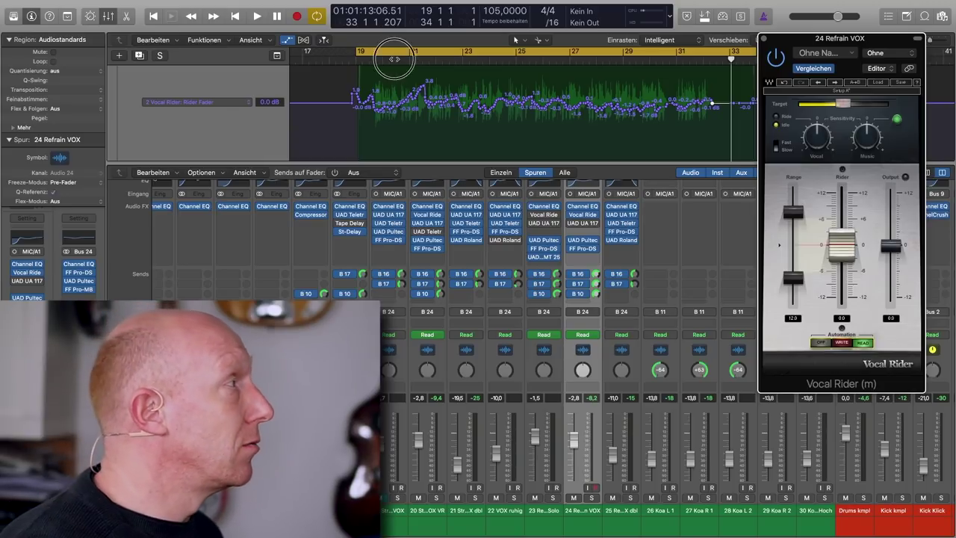
pyautogui.press('space')
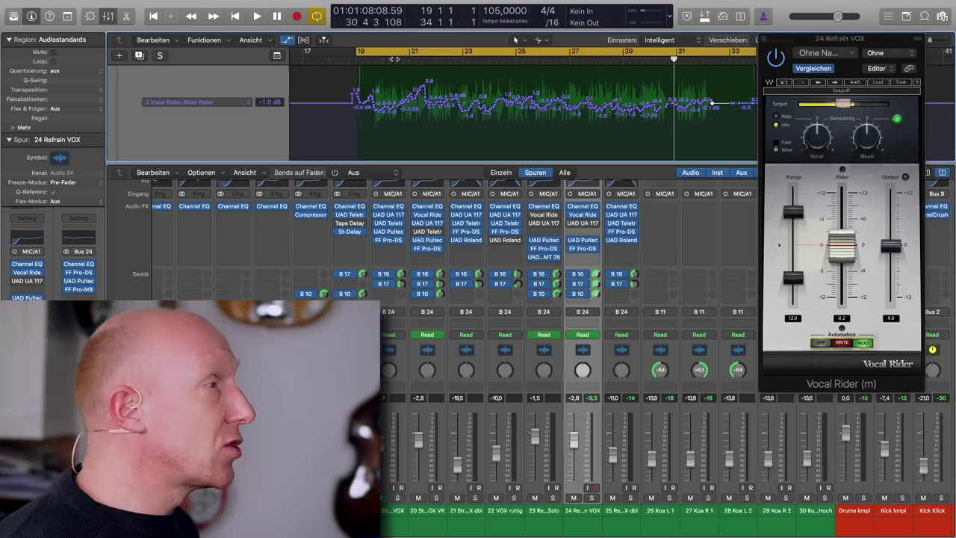
# Step: Close Vocal Rider, open the UAD UA 1176 Rev A on 24 Refrain VOX, and move its window away from the automation curve
pyautogui.click(766, 38)
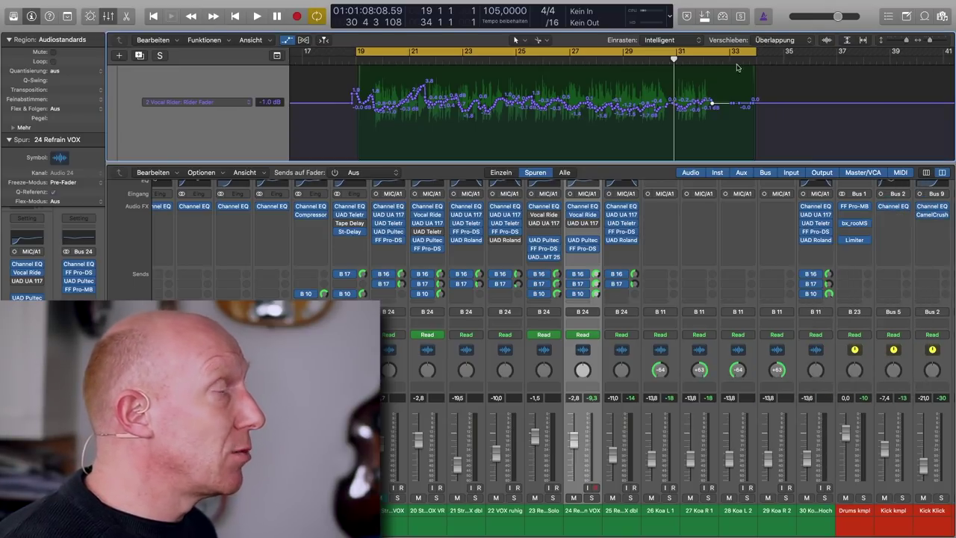
pyautogui.click(583, 223)
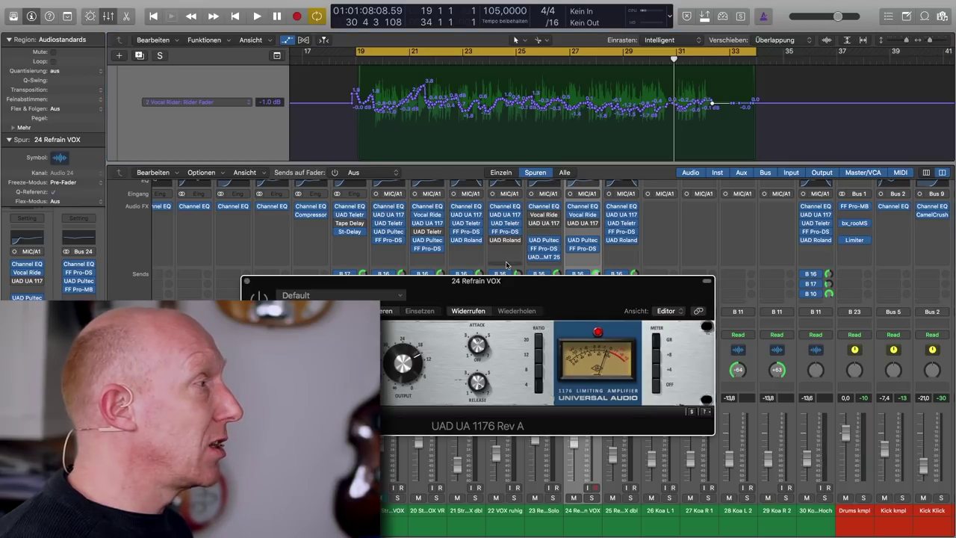
pyautogui.moveTo(536, 286); pyautogui.dragTo(740, 172)
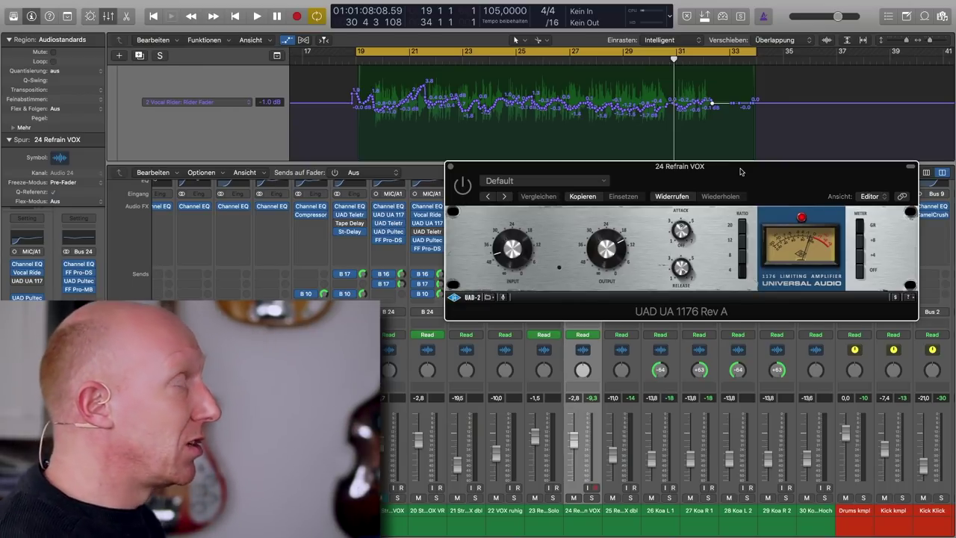
# Step: Play the refrain from bar 19 with the UA 1176 enabled on the lead vocal, then stop playback
pyautogui.press('space')
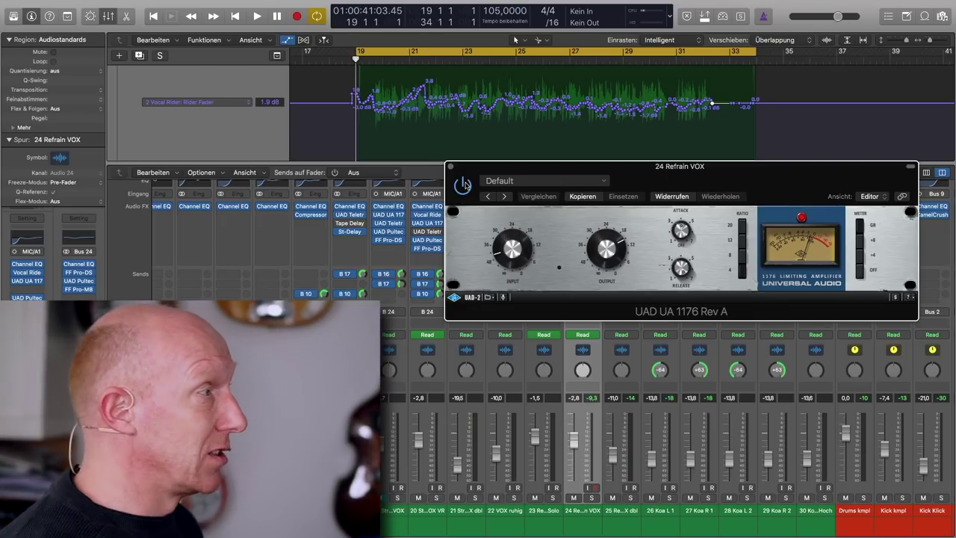
pyautogui.press('space')
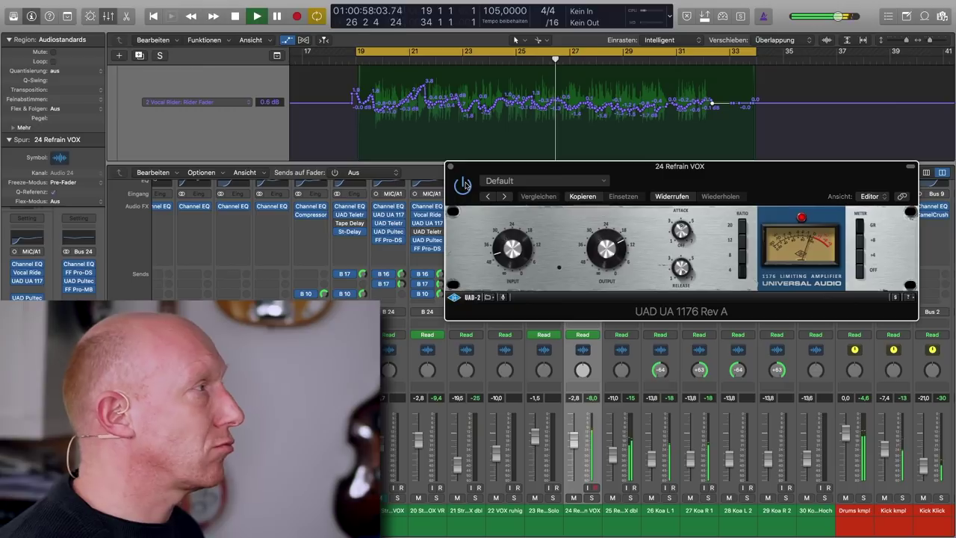
pyautogui.press('space')
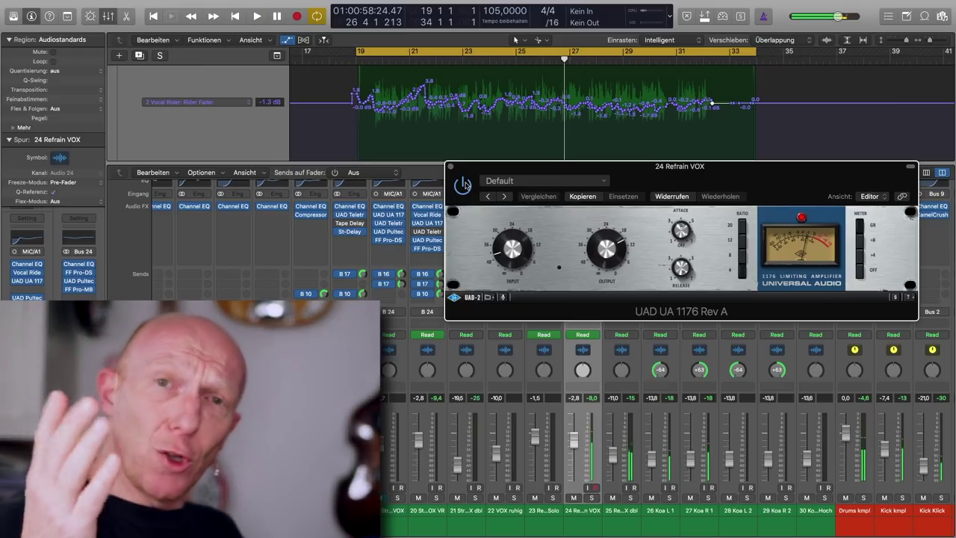
# Step: Mute the channels 25 Refrain VOX dbl, 26 Koa L 1 and 27 Koa R 1, and move the 1176 window off the lead vocal's inserts
pyautogui.click(631, 499)
pyautogui.click(632, 499)
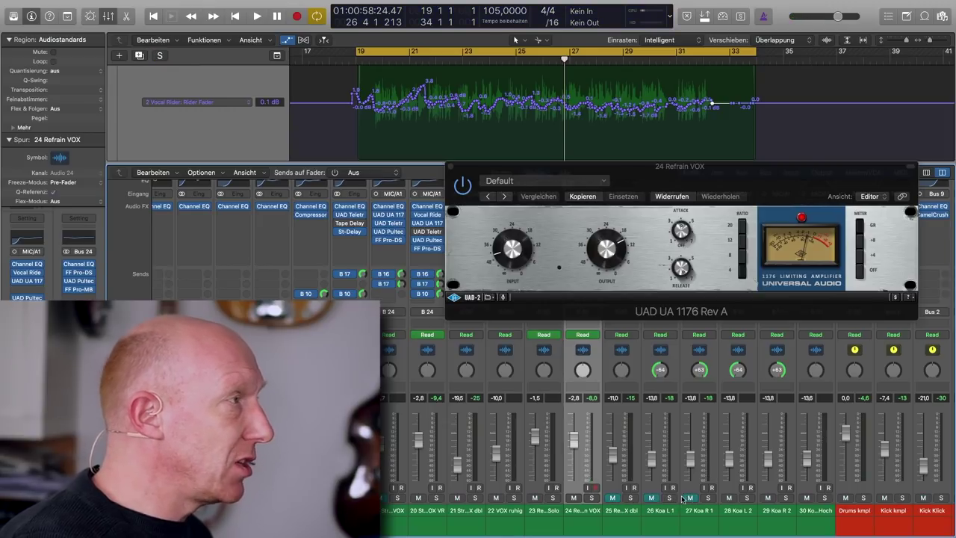
pyautogui.moveTo(667, 172); pyautogui.dragTo(270, 299)
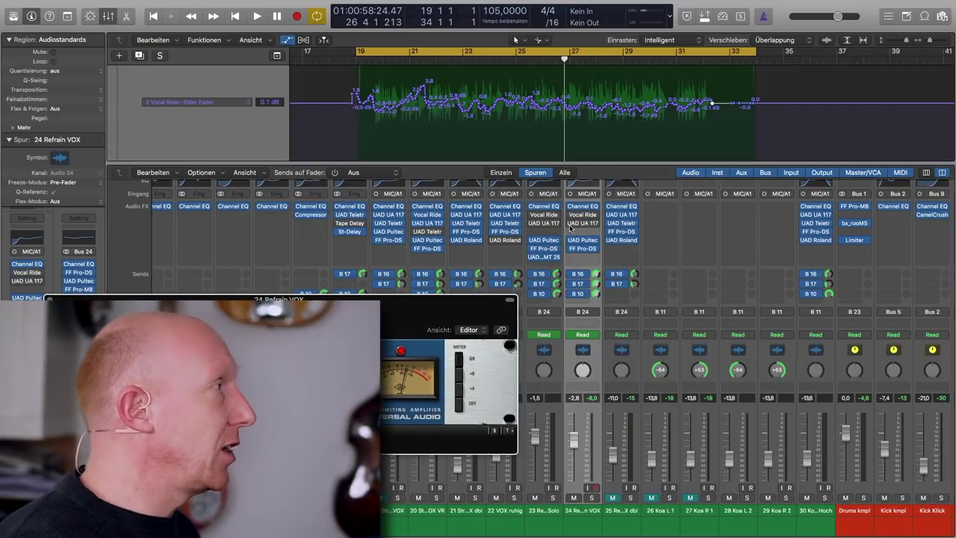
# Step: Play the refrain with Vocal Rider and the UA 1176 bypassed on 24 Refrain VOX, and enable both during playback to compare
pyautogui.press('space')
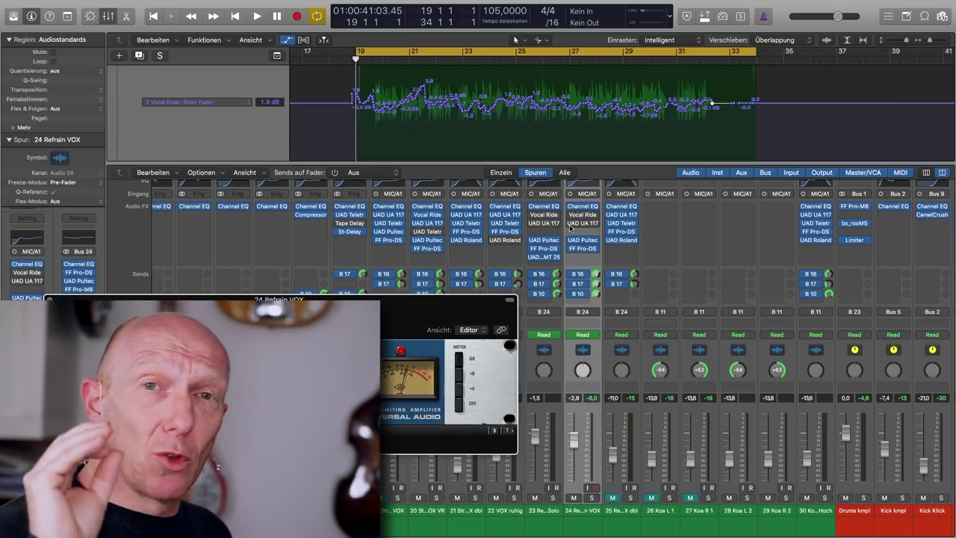
pyautogui.press('space')
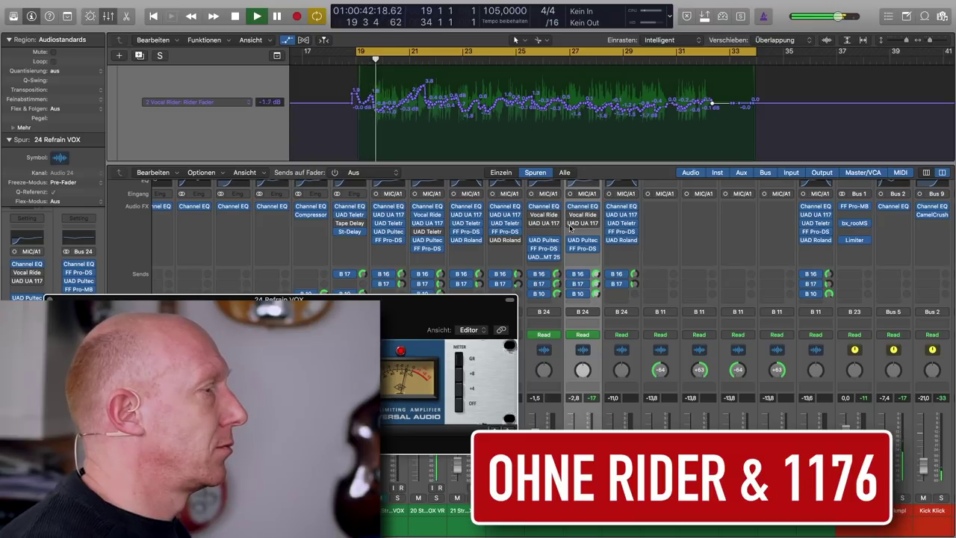
pyautogui.moveTo(572, 217)
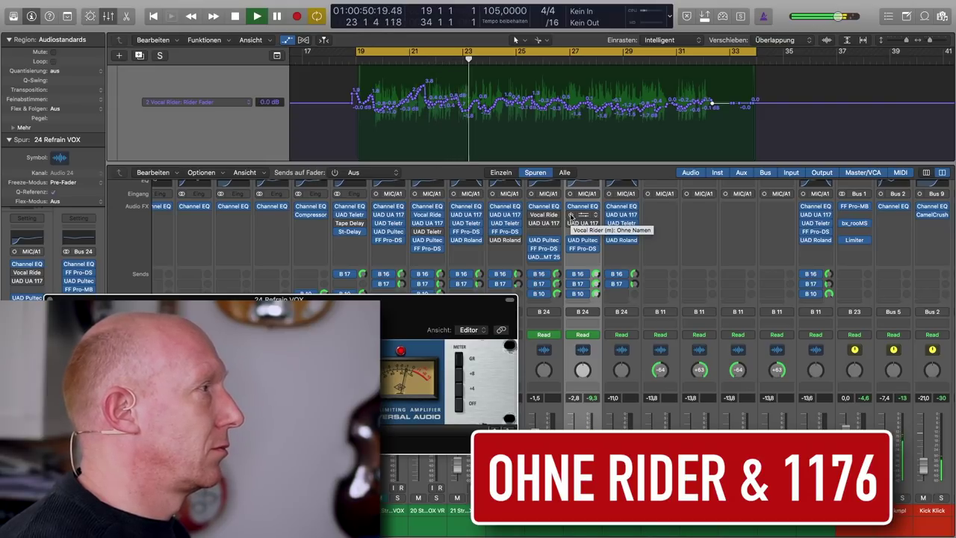
pyautogui.click(571, 216)
pyautogui.click(571, 223)
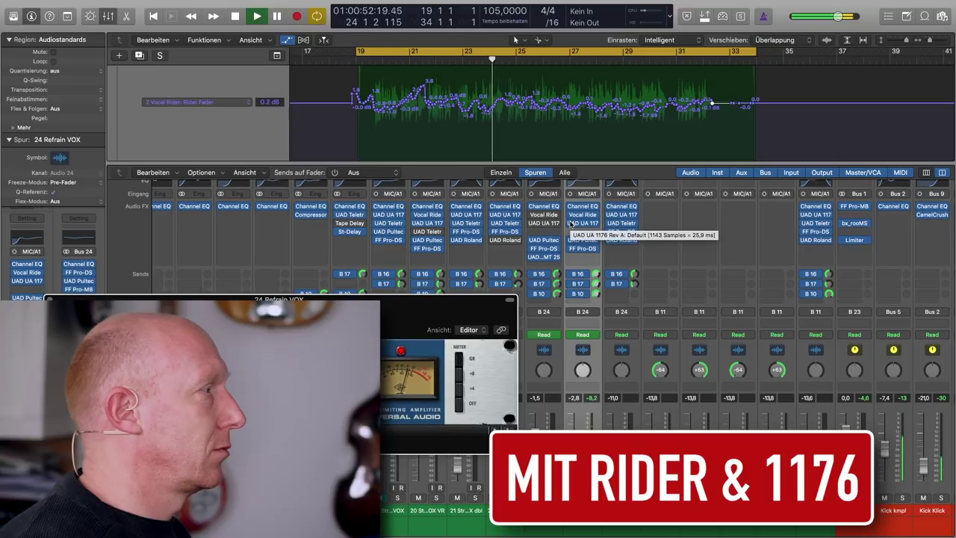